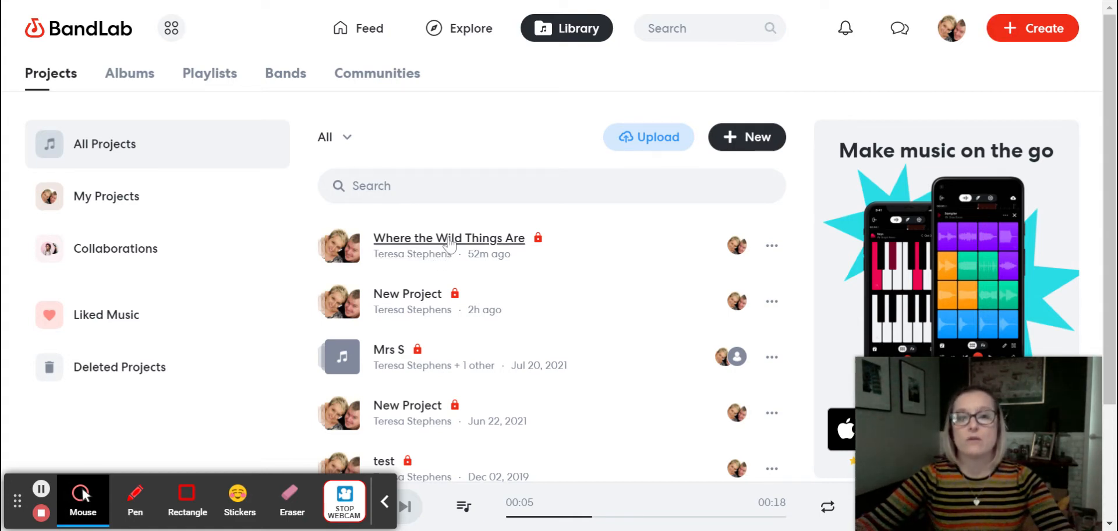
Open the "Where the Wild Things Are" project from the library in the Mix Editor.
{"action": "left_click", "coordinate": [448, 238]}
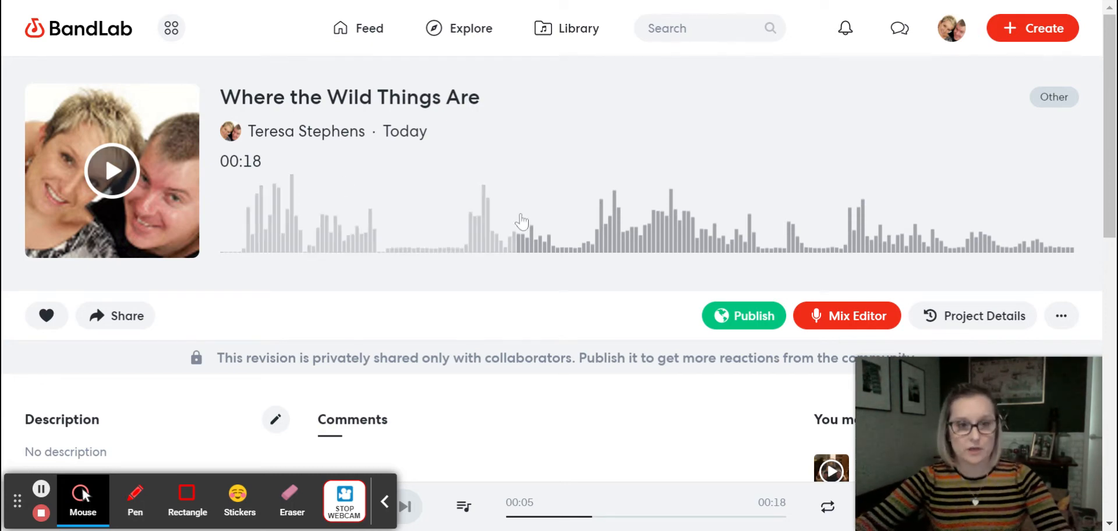
{"action": "scroll", "coordinate": [524, 220], "scroll_direction": "down", "scroll_amount": 1}
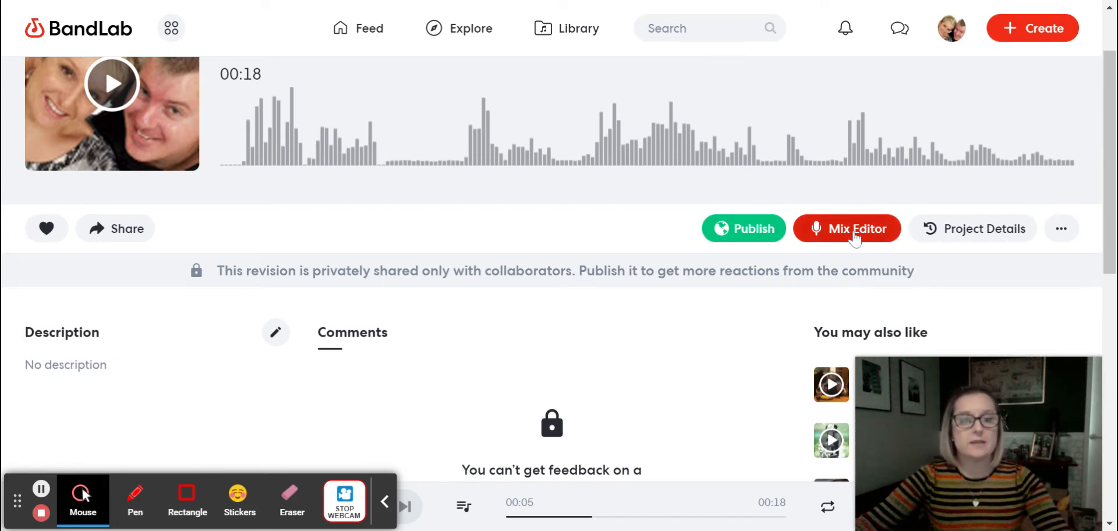
{"action": "left_click", "coordinate": [854, 236]}
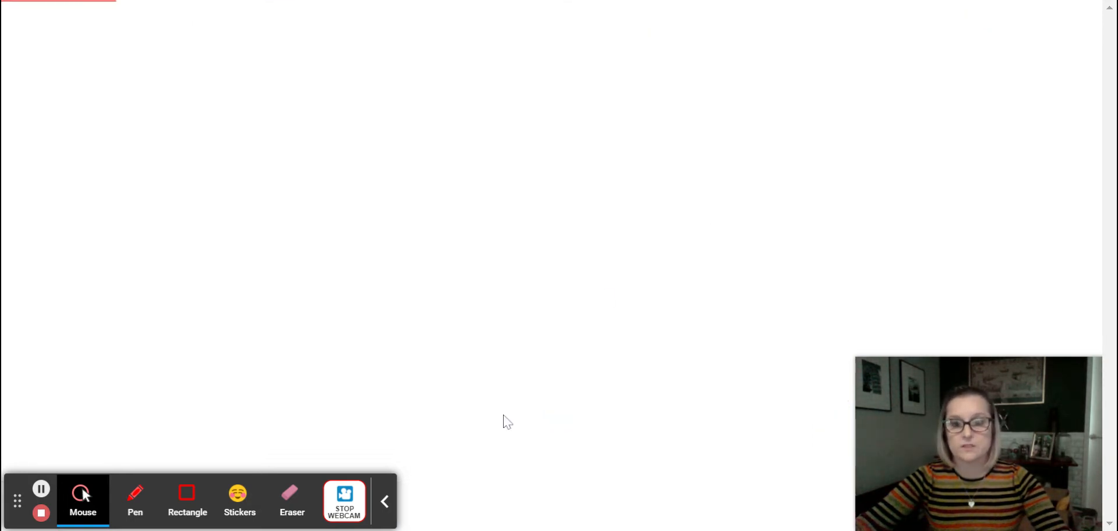
{"action": "left_click", "coordinate": [383, 503]}
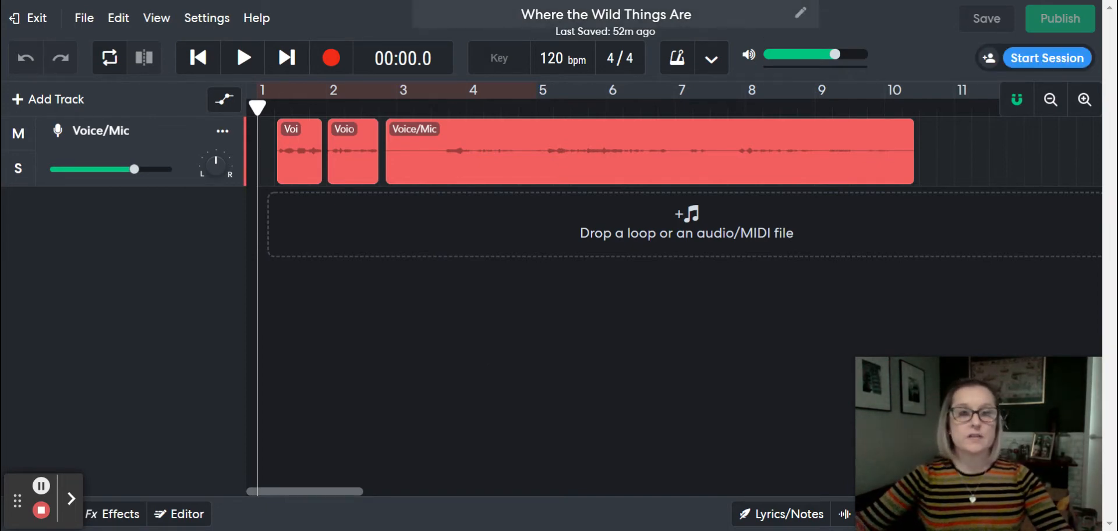
{"action": "left_click", "coordinate": [692, 15]}
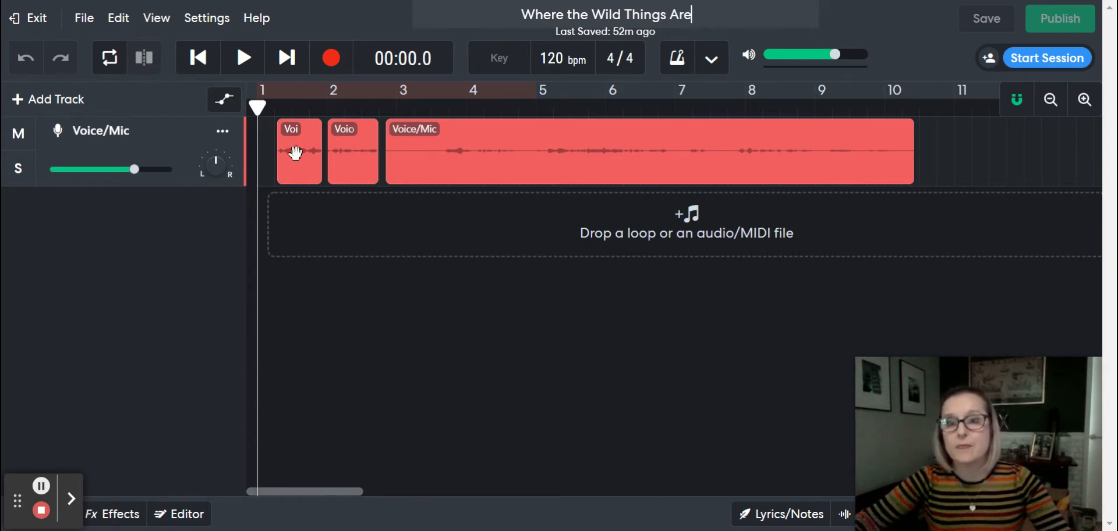
Open the Voice/Mic clips in the waveform editor, select the first clip, and scrub the playhead into it and back to the start.
{"action": "left_click", "coordinate": [452, 166]}
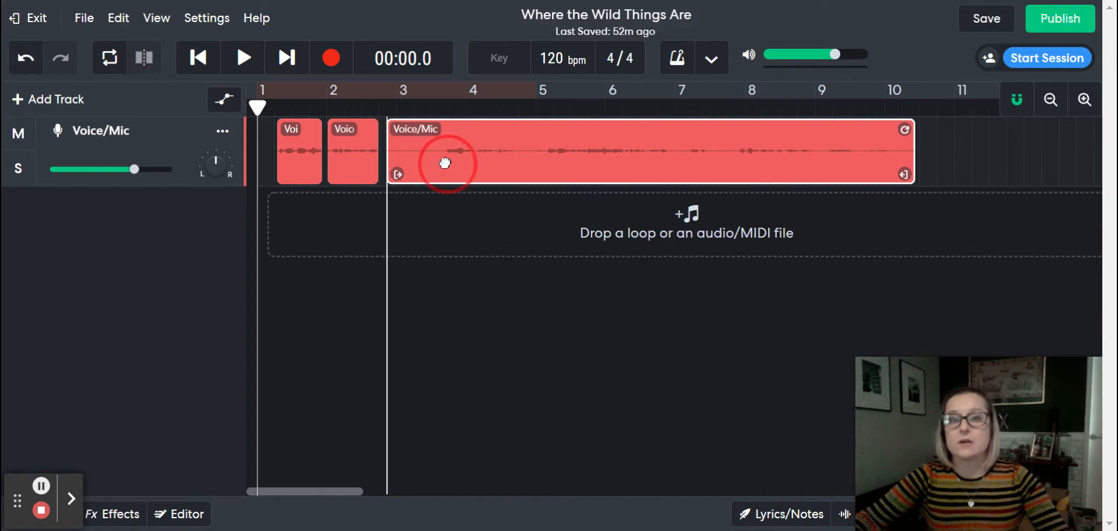
{"action": "double_click", "coordinate": [445, 163]}
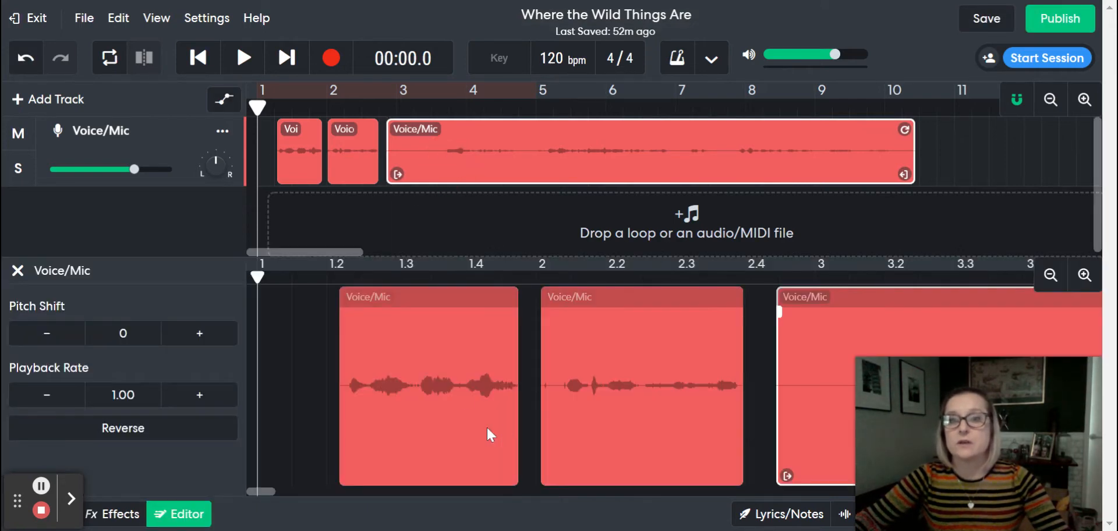
{"action": "left_click", "coordinate": [394, 437]}
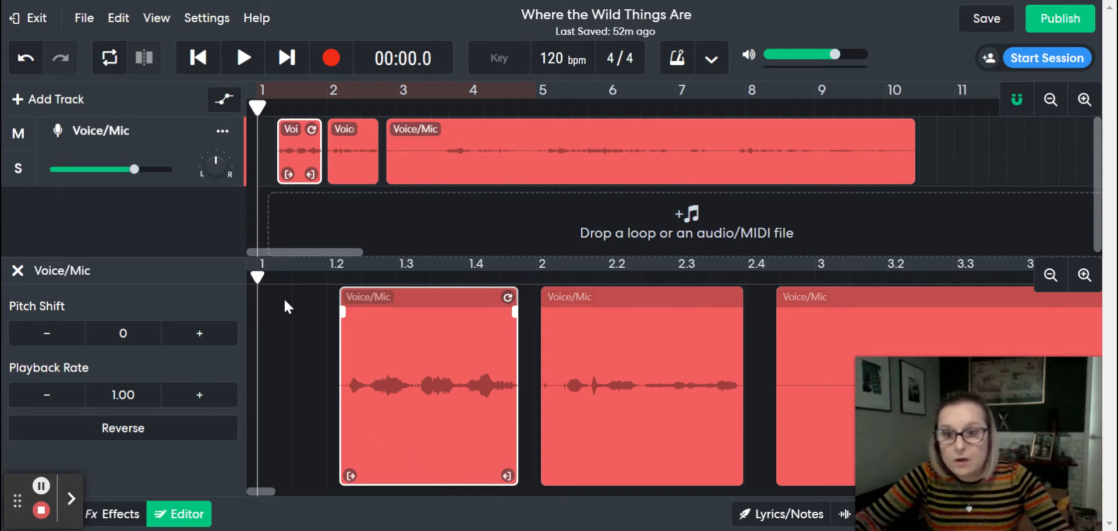
{"action": "left_click_drag", "start_coordinate": [259, 276], "coordinate": [408, 268]}
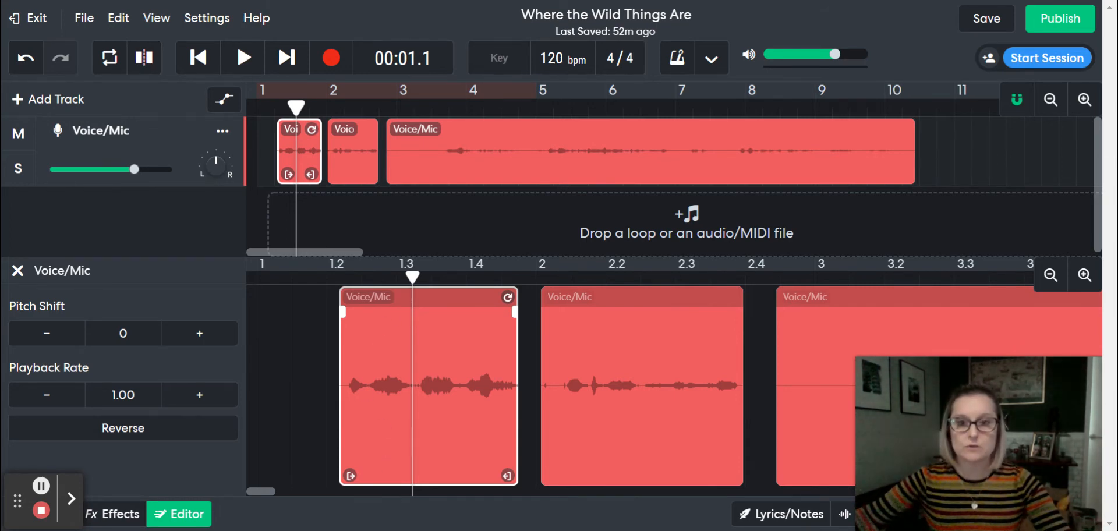
{"action": "left_click_drag", "start_coordinate": [412, 278], "coordinate": [264, 277]}
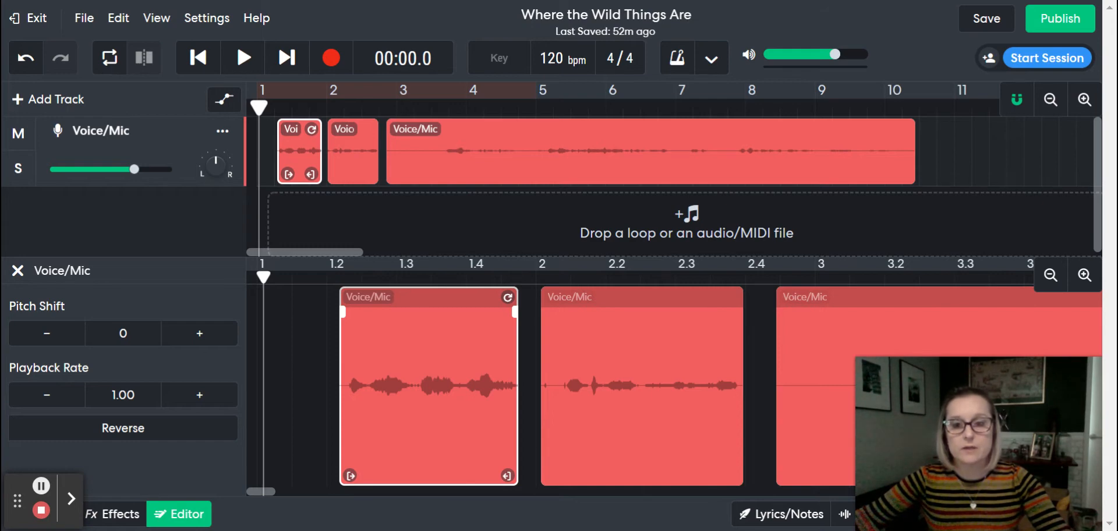
Trim the silent start of the long third clip up to where its sound begins, just before 3.4.
{"action": "left_click_drag", "start_coordinate": [256, 491], "coordinate": [271, 493]}
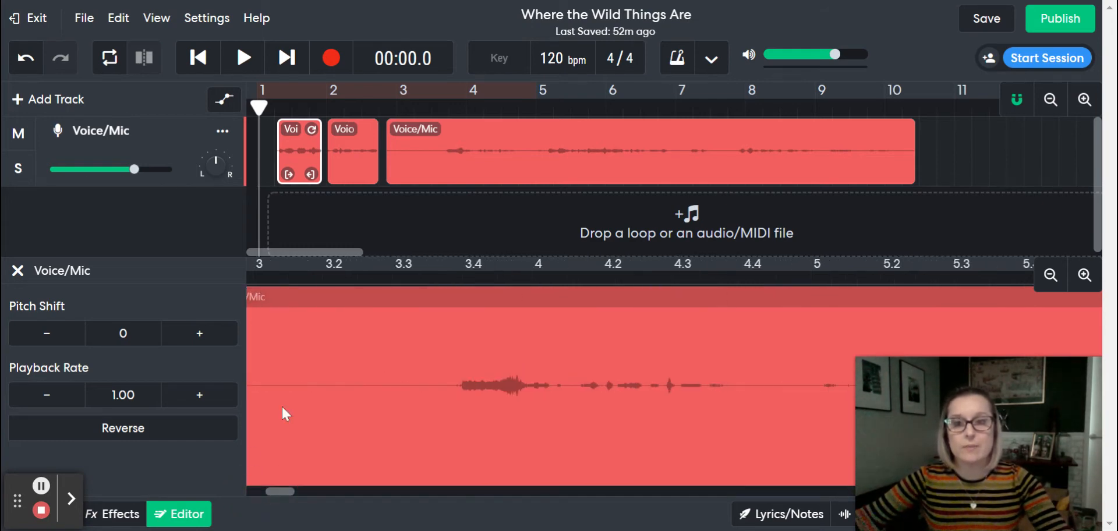
{"action": "left_click", "coordinate": [343, 375]}
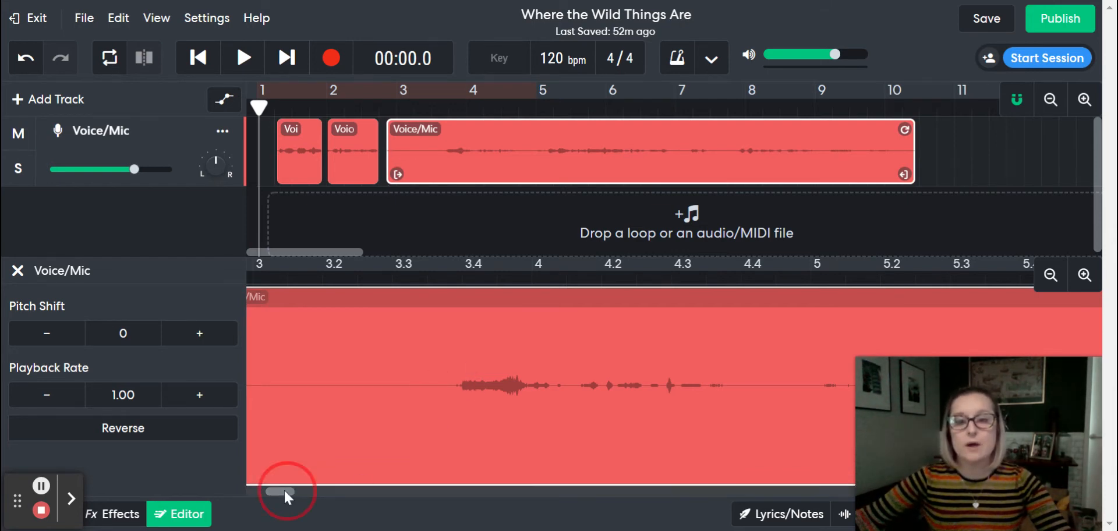
{"action": "left_click_drag", "start_coordinate": [282, 489], "coordinate": [273, 489]}
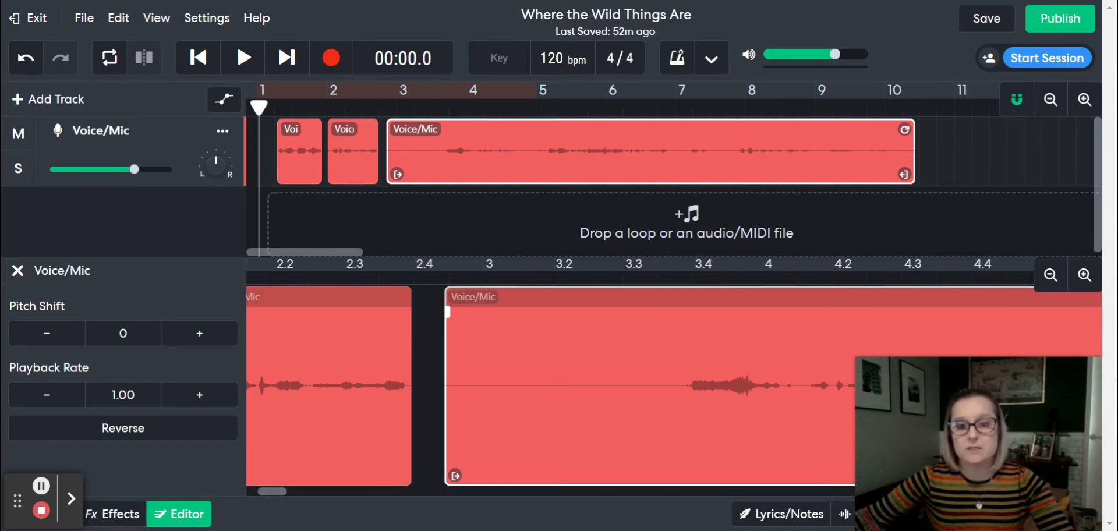
{"action": "left_click_drag", "start_coordinate": [456, 476], "coordinate": [688, 475]}
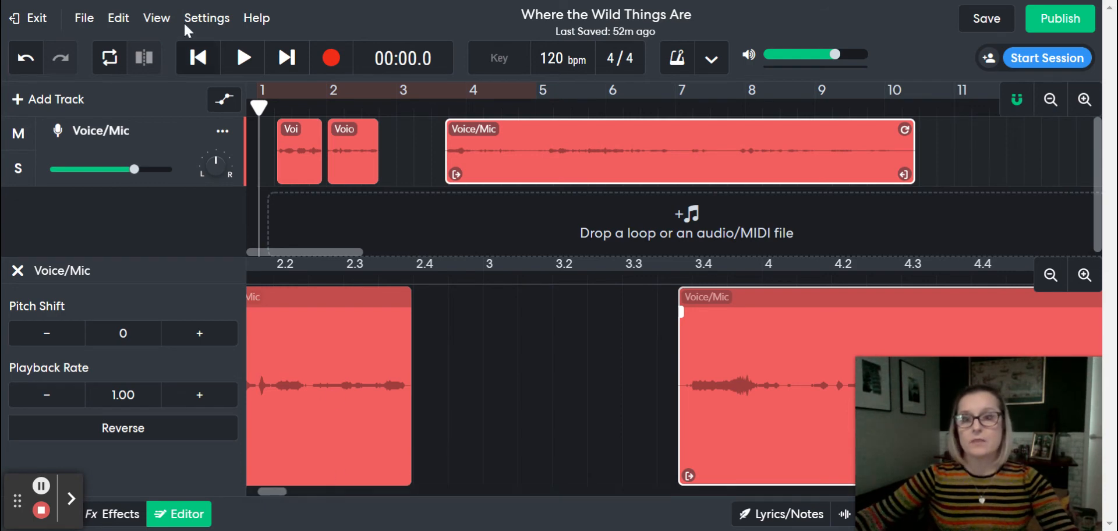
Play the long clip from its trimmed start, and again from 00:07.7, to locate where the next phrase begins.
{"action": "left_click_drag", "start_coordinate": [259, 108], "coordinate": [438, 108]}
{"action": "left_click", "coordinate": [243, 58]}
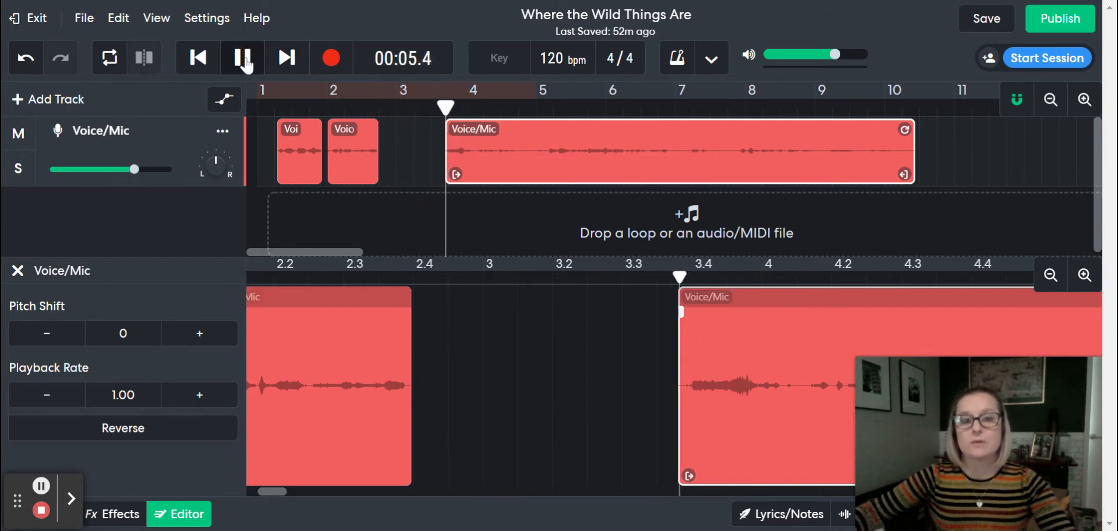
{"action": "left_click", "coordinate": [246, 64]}
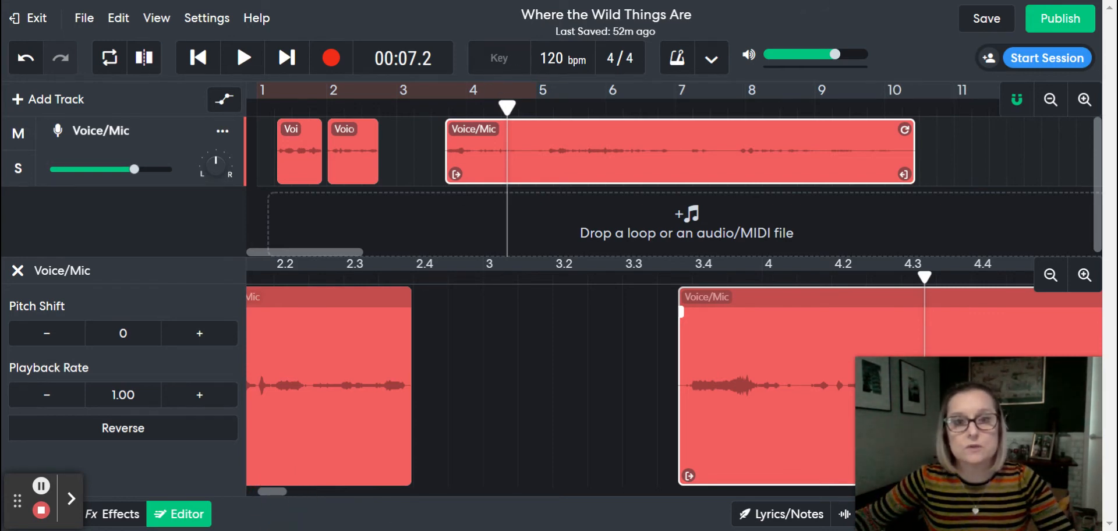
{"action": "mouse_move", "coordinate": [507, 108]}
{"action": "left_mouse_down"}
{"action": "mouse_move", "coordinate": [606, 108]}
{"action": "mouse_move", "coordinate": [526, 109]}
{"action": "left_mouse_up"}
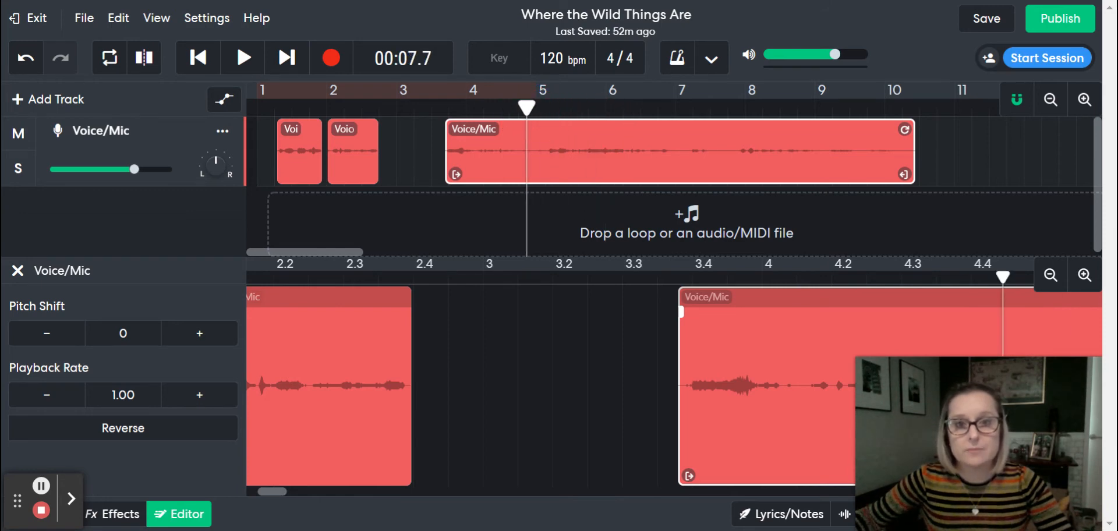
{"action": "left_click", "coordinate": [259, 63]}
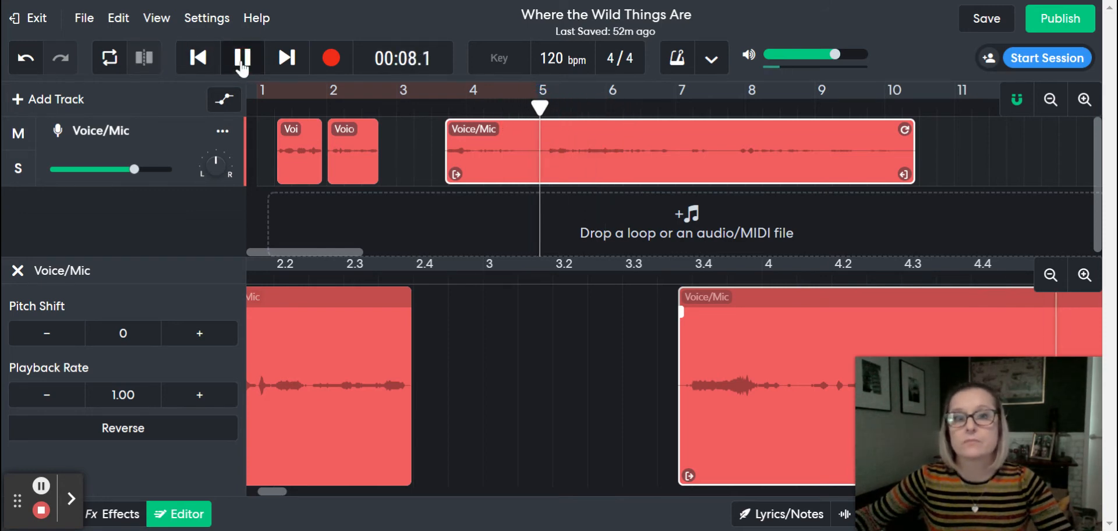
{"action": "left_click", "coordinate": [247, 60]}
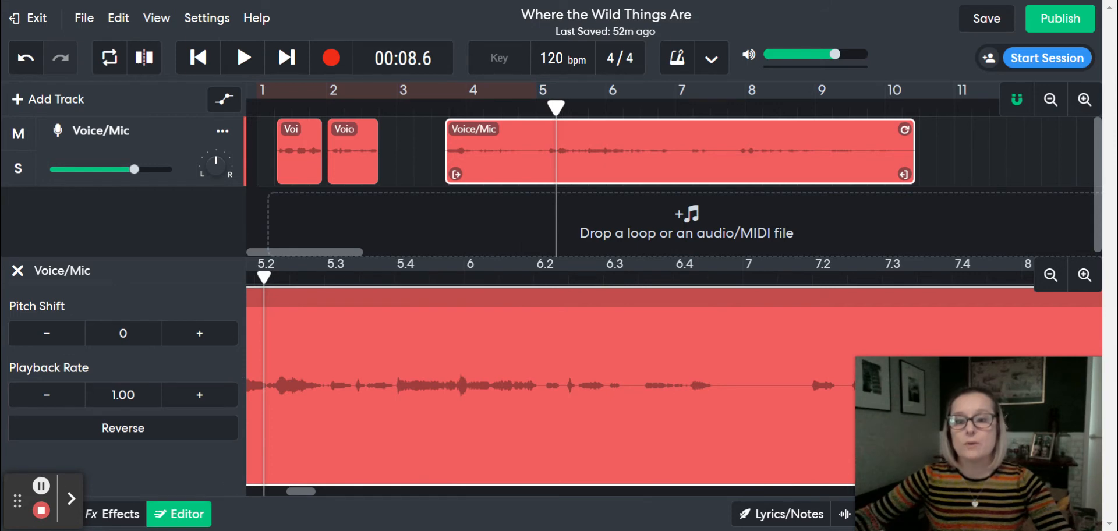
Split the long clip at 00:07.4 in the silent gap between phrases and move its second part to about bar 5.
{"action": "left_click_drag", "start_coordinate": [303, 491], "coordinate": [290, 491]}
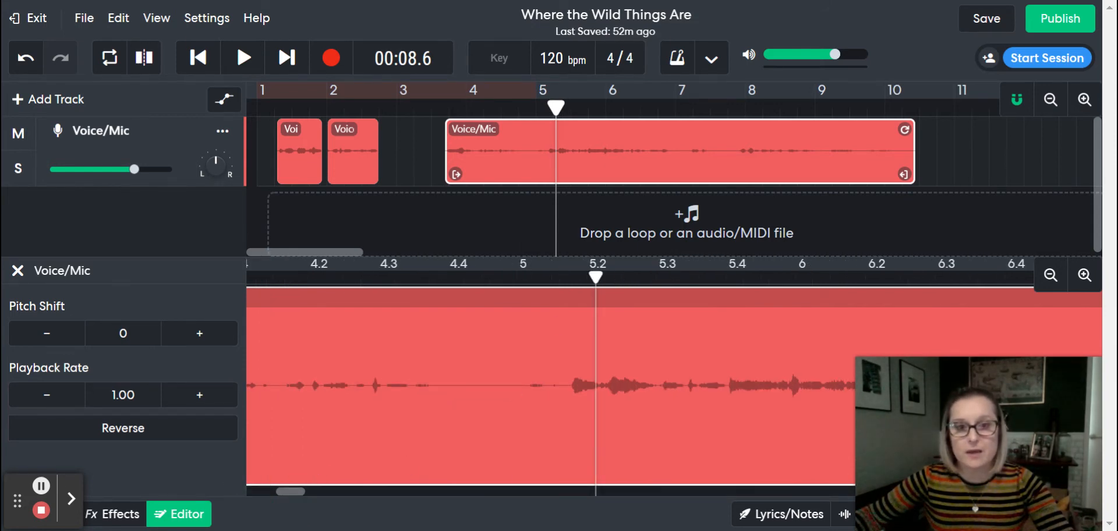
{"action": "left_click_drag", "start_coordinate": [597, 276], "coordinate": [437, 291]}
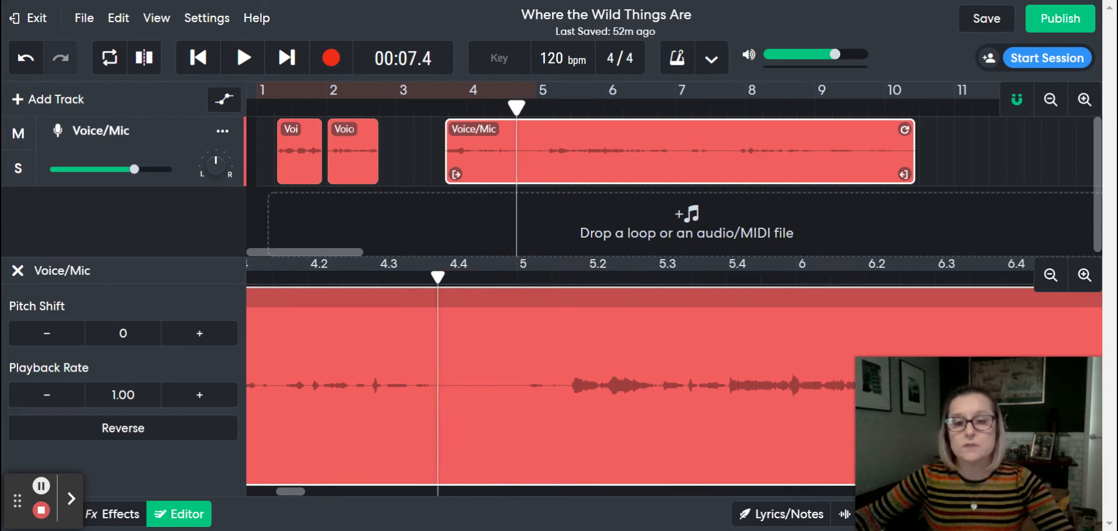
{"action": "left_click", "coordinate": [146, 61]}
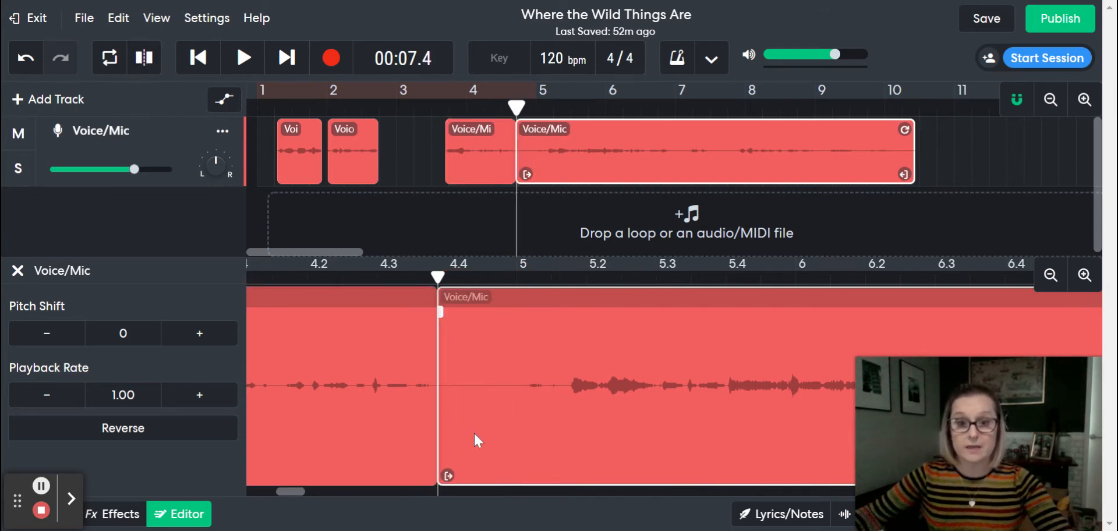
{"action": "left_click_drag", "start_coordinate": [474, 434], "coordinate": [558, 492]}
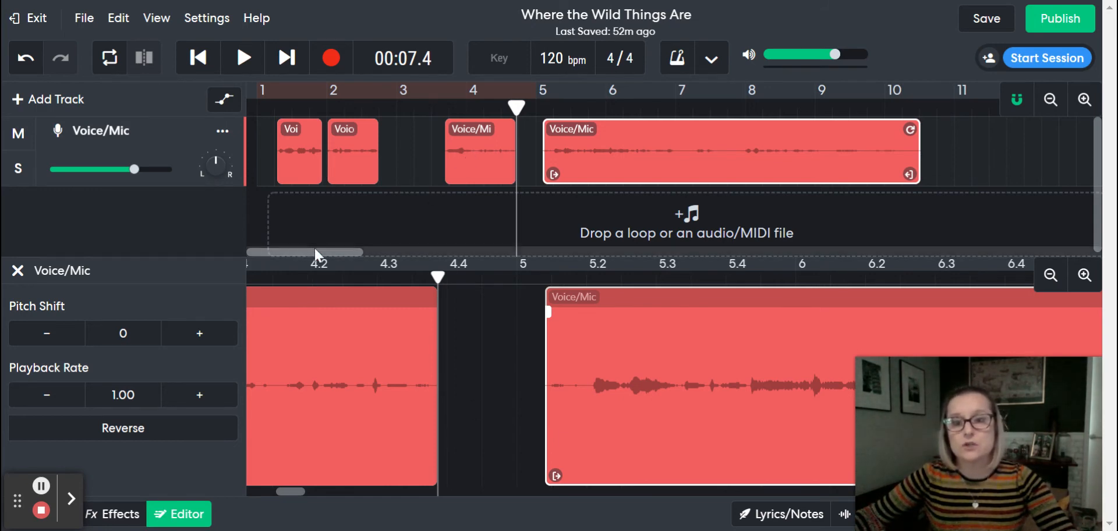
Close the gaps so all four clips run end to end from bar 1, and play the result from the start.
{"action": "left_click_drag", "start_coordinate": [315, 253], "coordinate": [279, 257]}
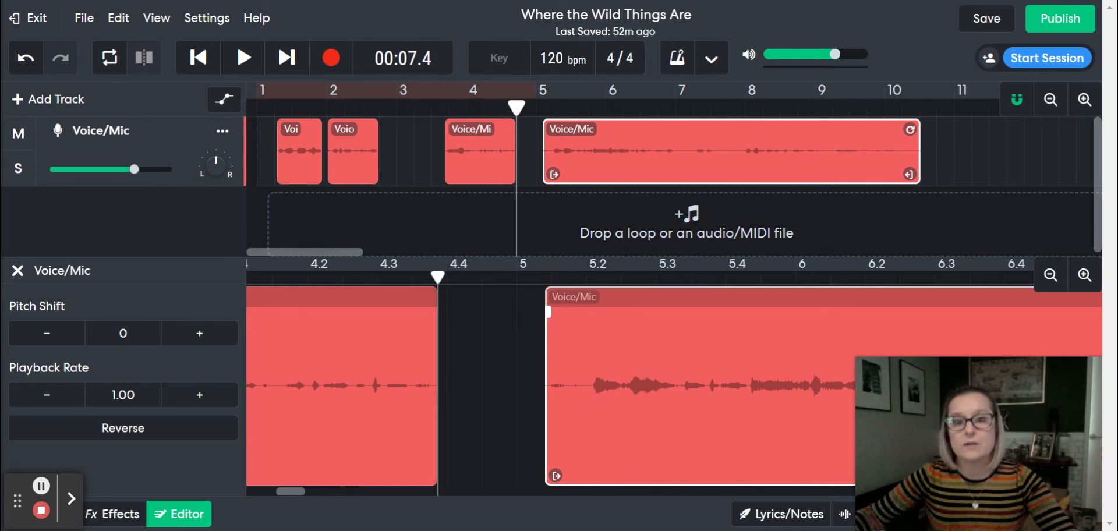
{"action": "left_click_drag", "start_coordinate": [516, 108], "coordinate": [194, 137]}
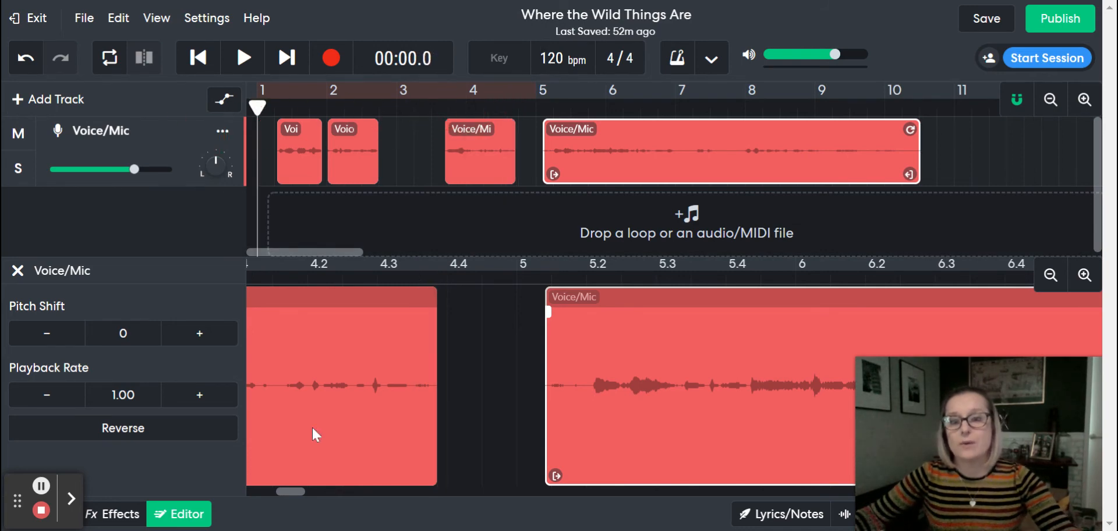
{"action": "left_click_drag", "start_coordinate": [294, 494], "coordinate": [256, 491]}
{"action": "left_click_drag", "start_coordinate": [290, 170], "coordinate": [271, 170]}
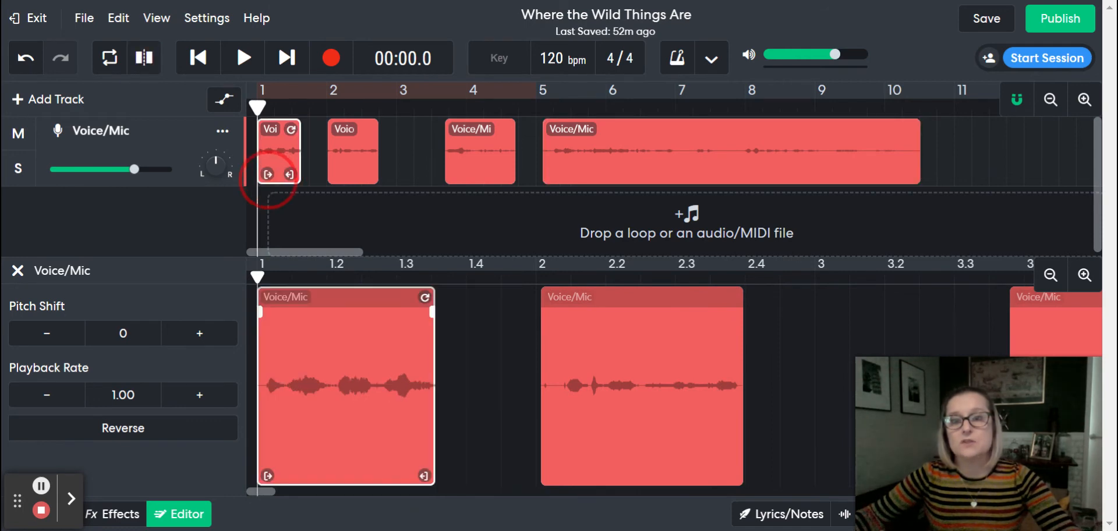
{"action": "left_click_drag", "start_coordinate": [349, 169], "coordinate": [325, 172]}
{"action": "left_click_drag", "start_coordinate": [467, 167], "coordinate": [367, 172]}
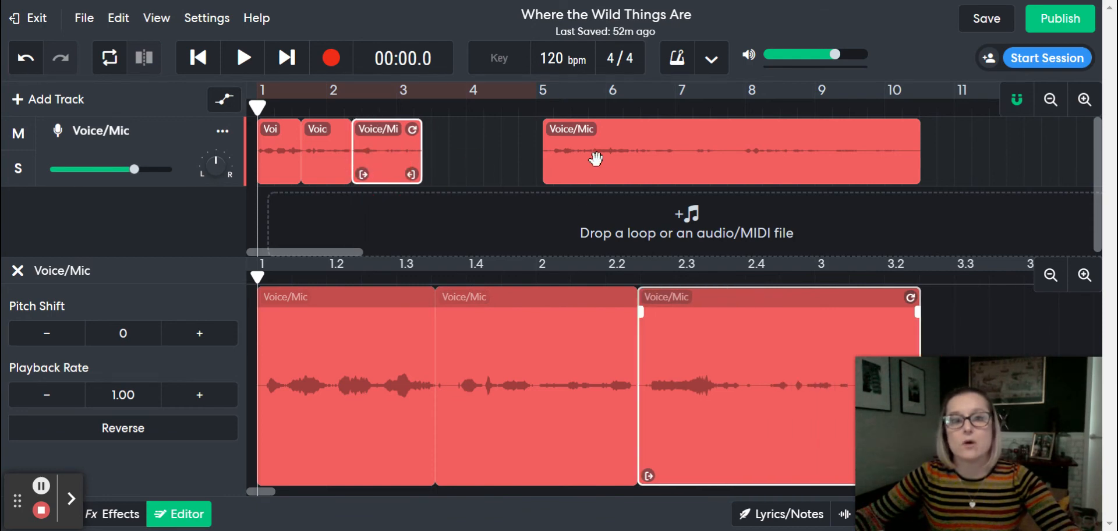
{"action": "left_click_drag", "start_coordinate": [577, 174], "coordinate": [460, 175]}
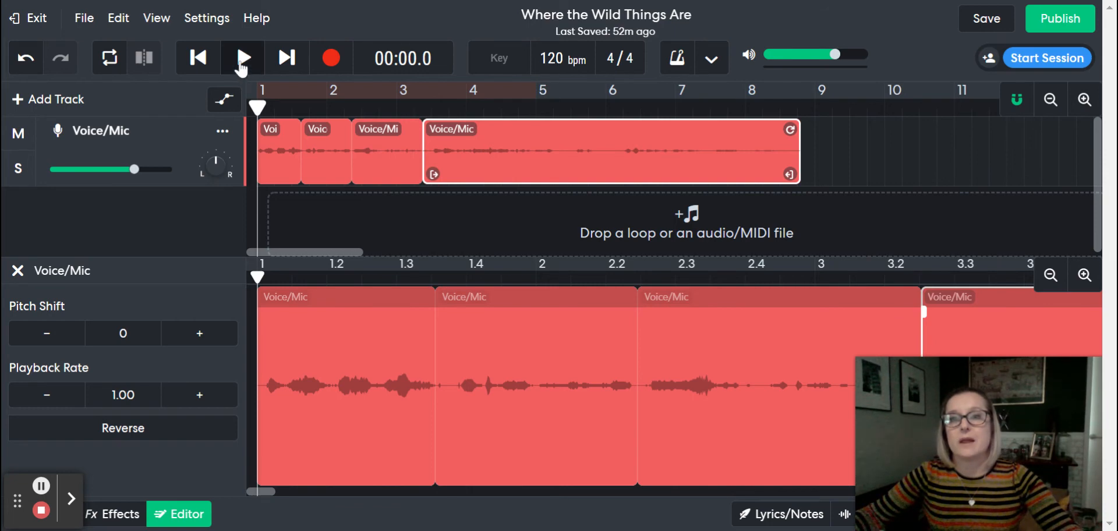
{"action": "left_click", "coordinate": [243, 57]}
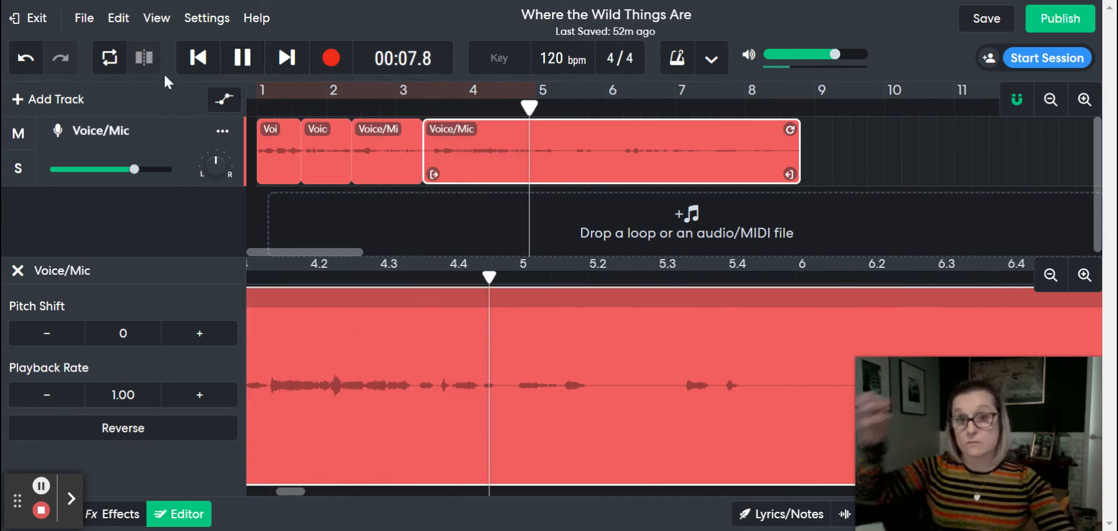
{"action": "left_click", "coordinate": [244, 58]}
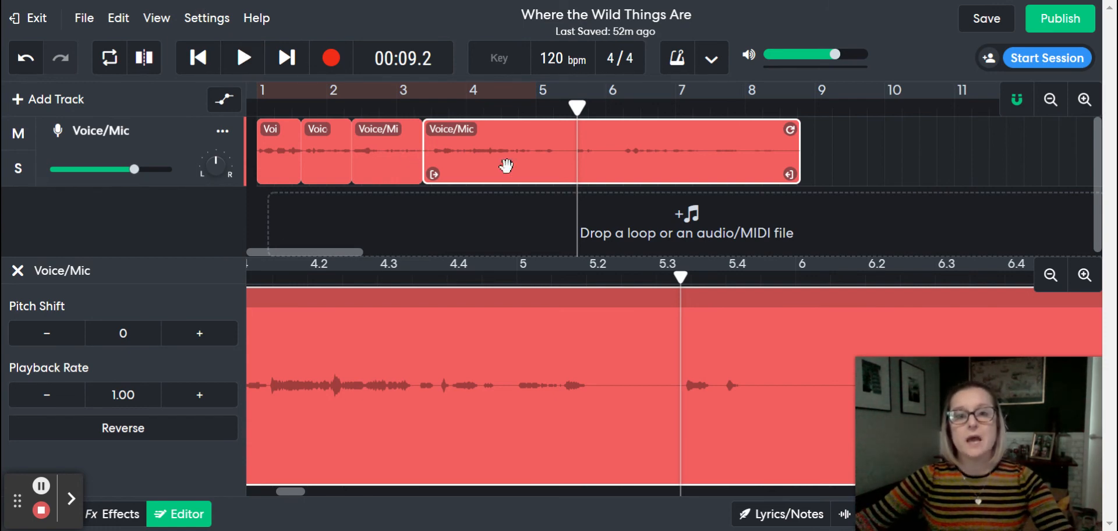
Space the clips apart again, moving the fourth just past the playhead at 00:09.2 and shifting the third and second to leave gaps.
{"action": "left_click_drag", "start_coordinate": [507, 166], "coordinate": [611, 173]}
{"action": "right_click", "coordinate": [596, 173]}
{"action": "left_click", "coordinate": [392, 178]}
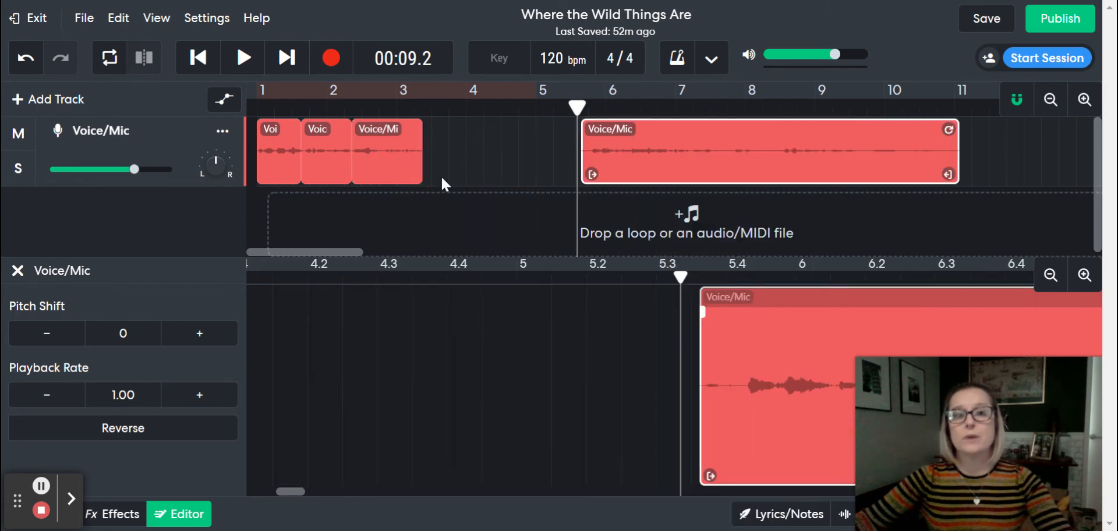
{"action": "left_click_drag", "start_coordinate": [382, 173], "coordinate": [455, 175]}
{"action": "left_click_drag", "start_coordinate": [332, 171], "coordinate": [348, 171]}
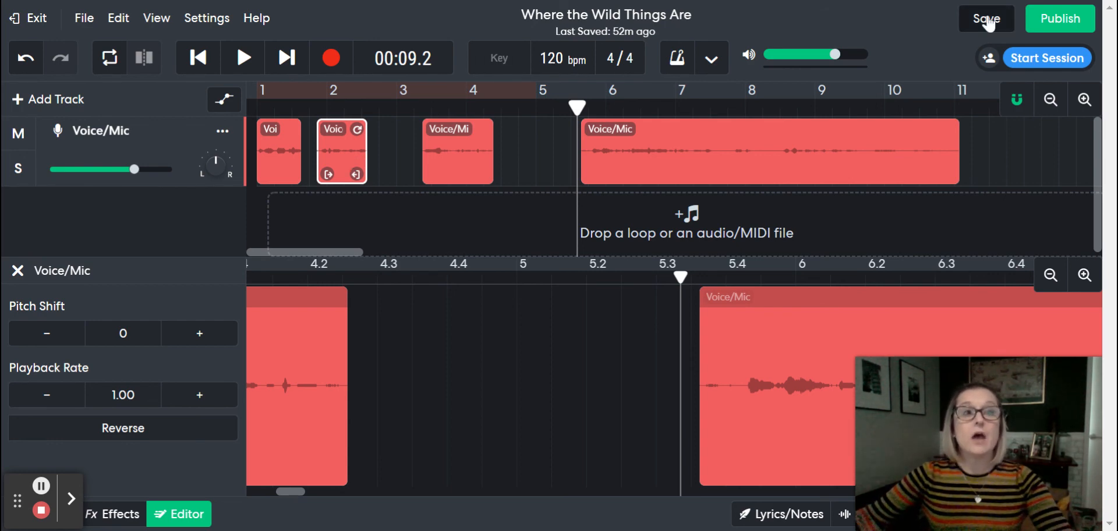
Save the project under its existing name and dismiss the recording time notice.
{"action": "left_click", "coordinate": [706, 13]}
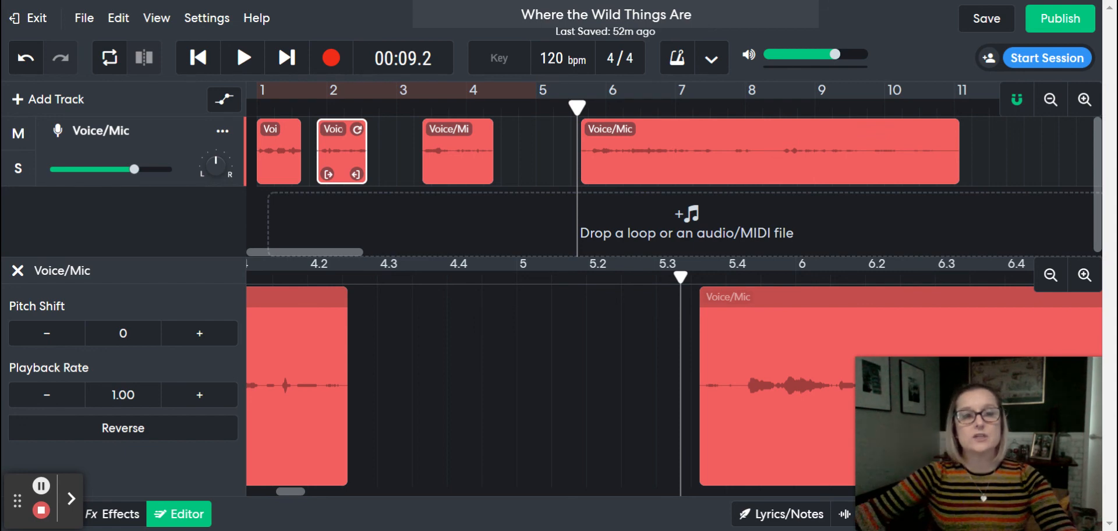
{"action": "left_click", "coordinate": [983, 20]}
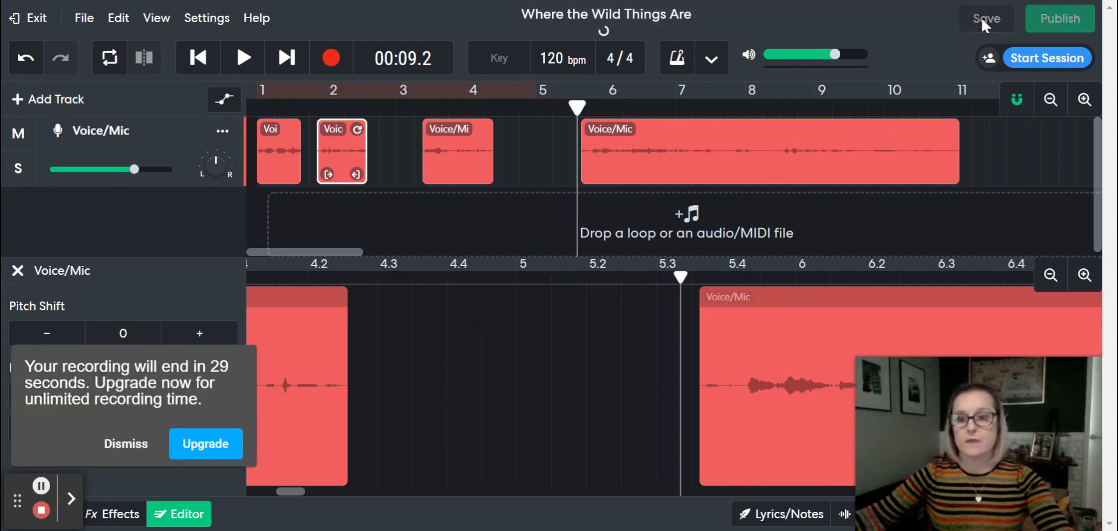
{"action": "left_click", "coordinate": [125, 444]}
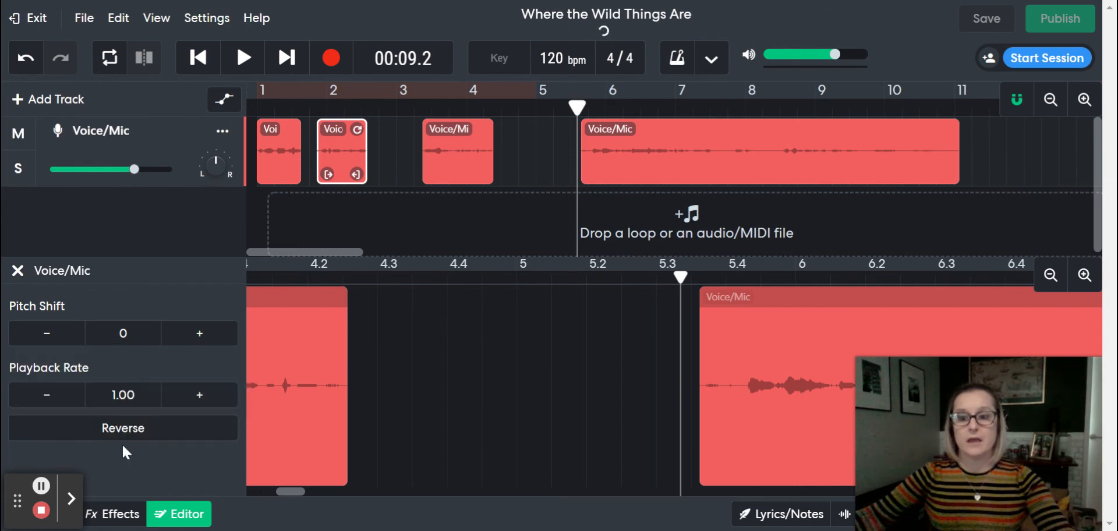